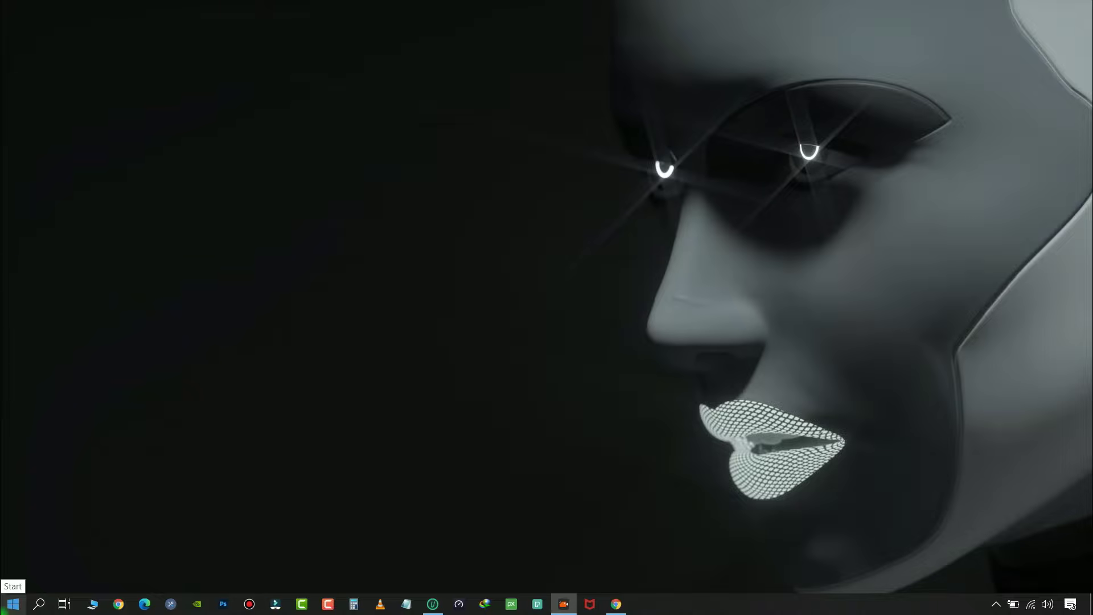
Go from Settings' Update & Security Backup page to Backup and Restore (Windows 7)
click(13, 604)
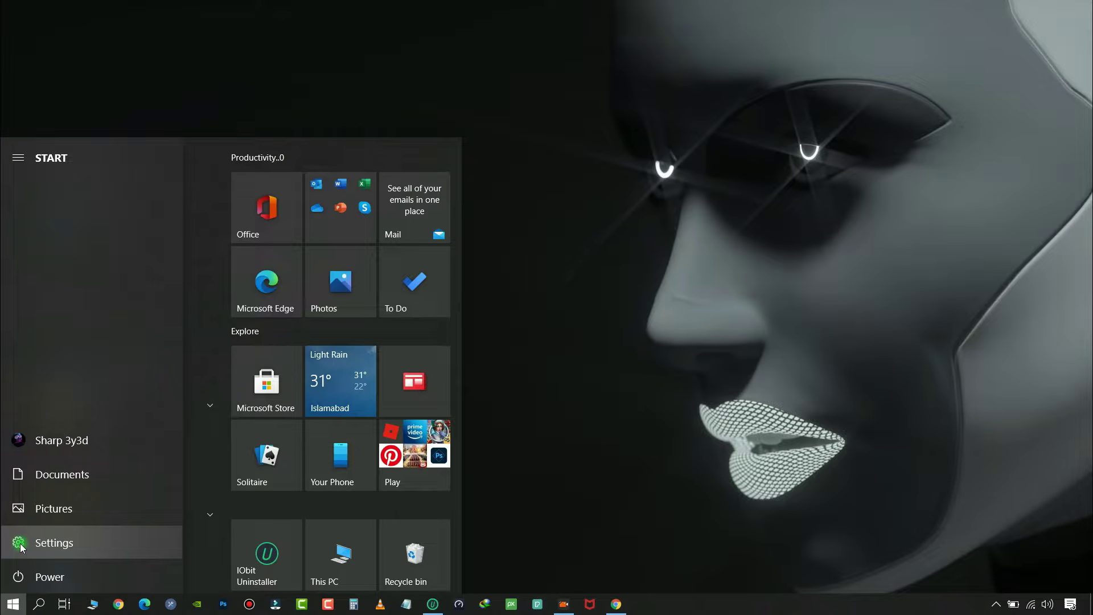
click(19, 544)
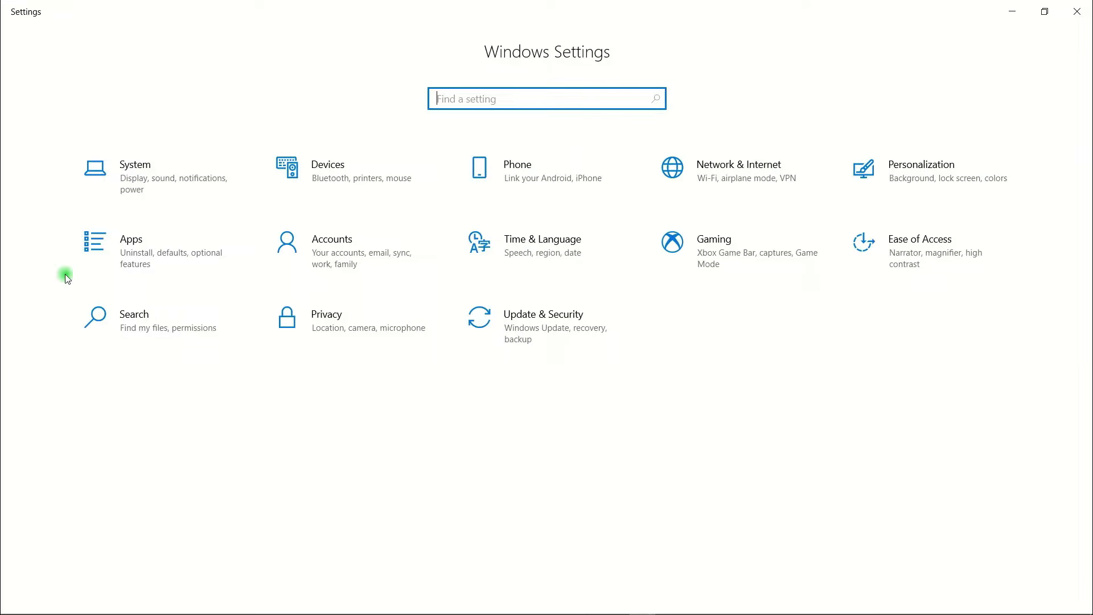
click(603, 312)
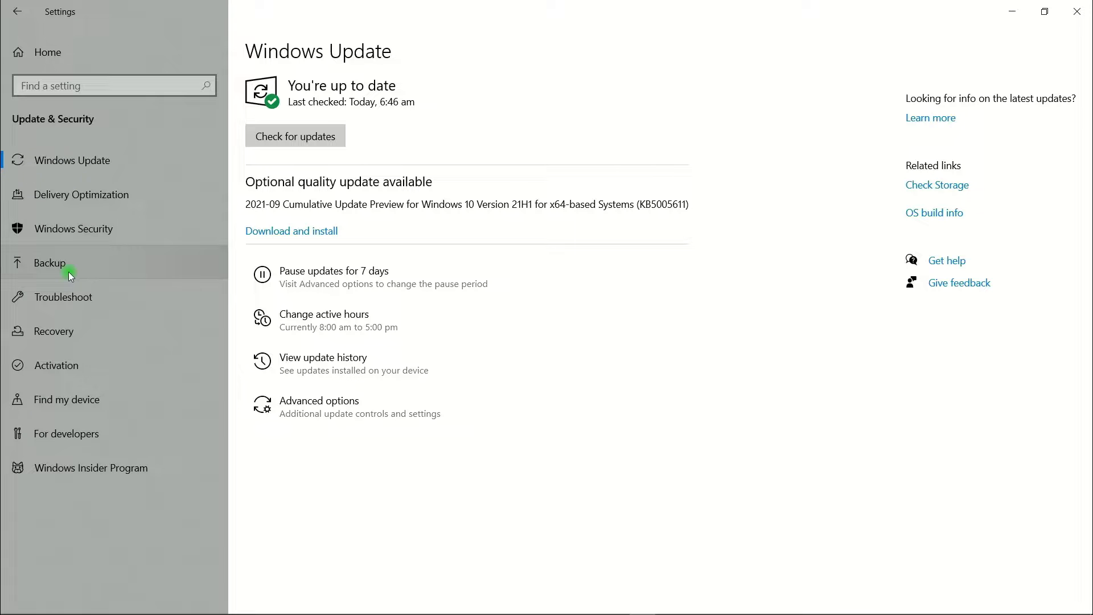
click(69, 272)
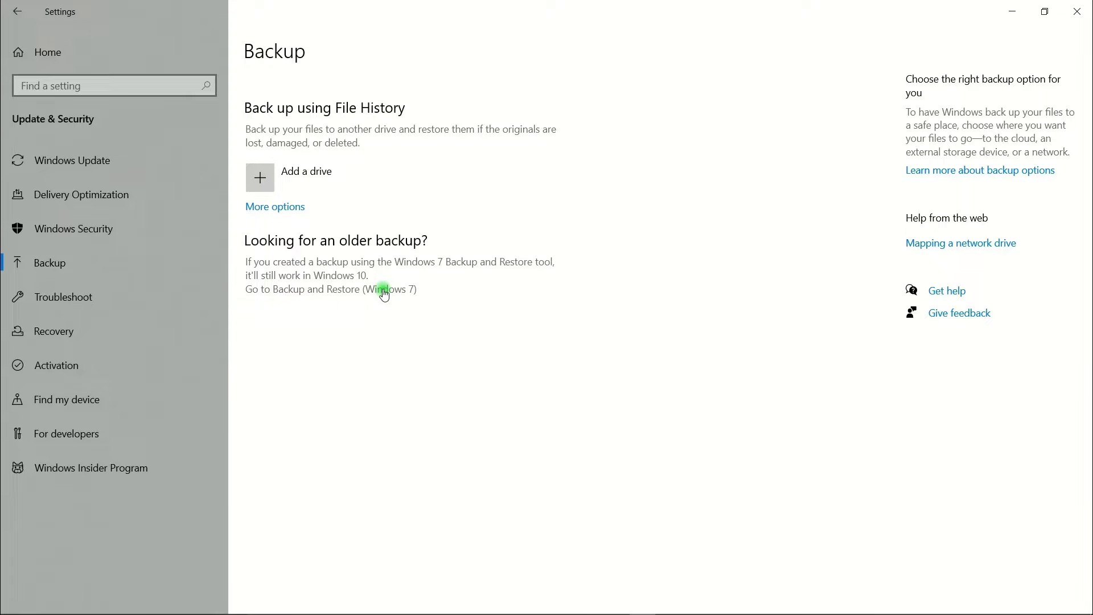
click(382, 290)
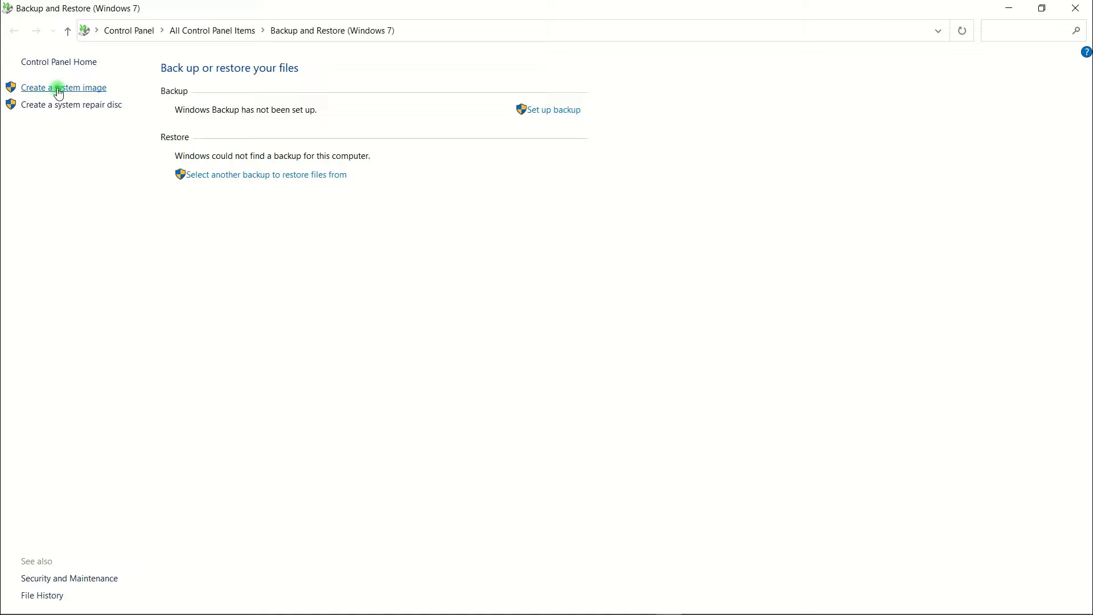
Start a system image and pick New Volume (G:) after rescanning for drives
click(58, 88)
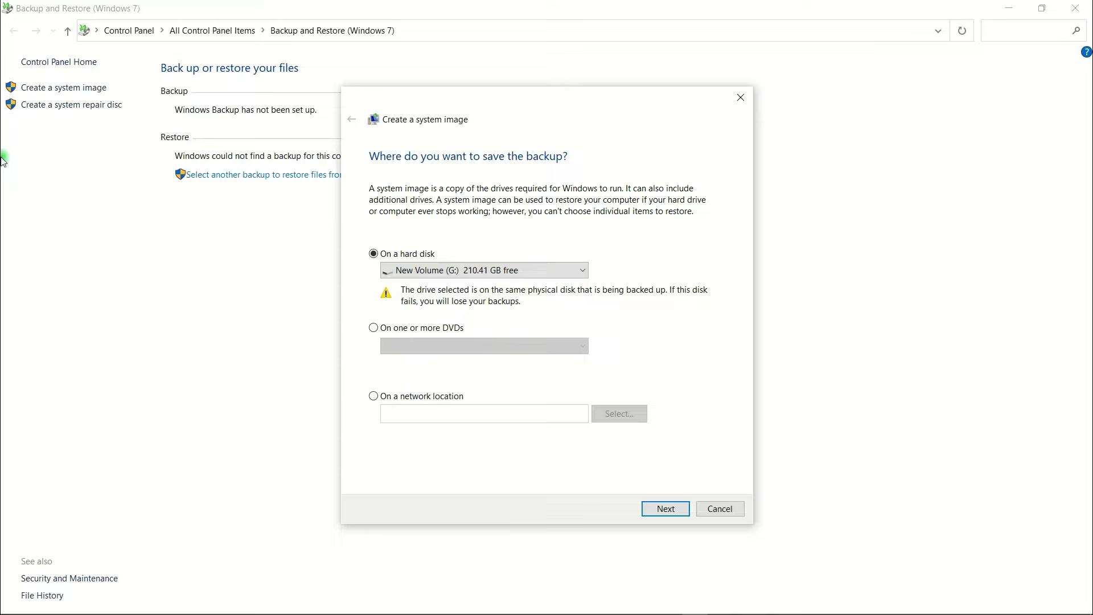
click(550, 264)
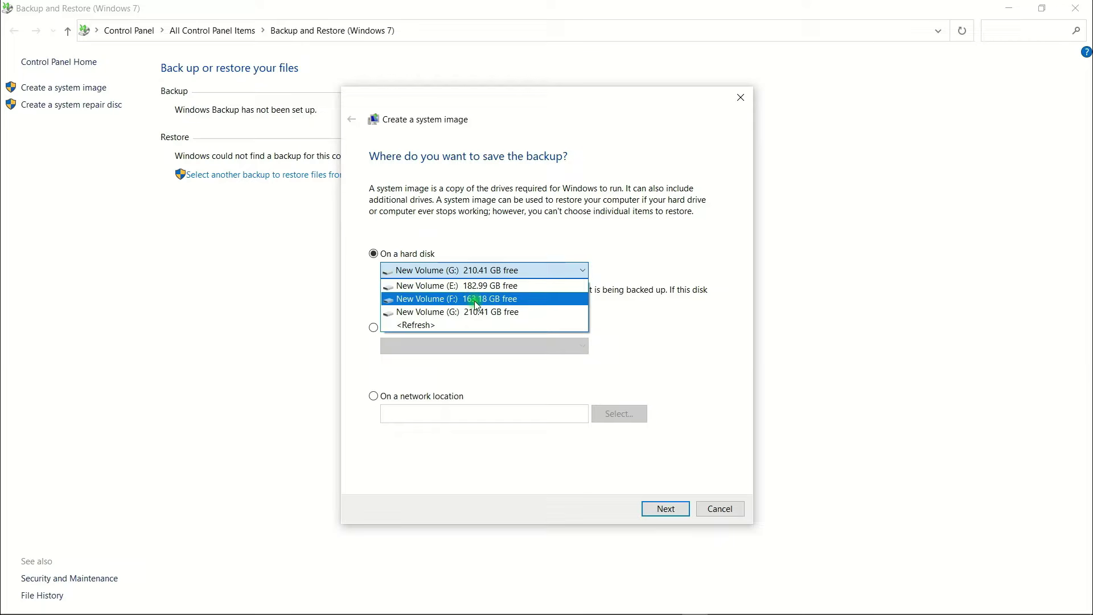
click(416, 325)
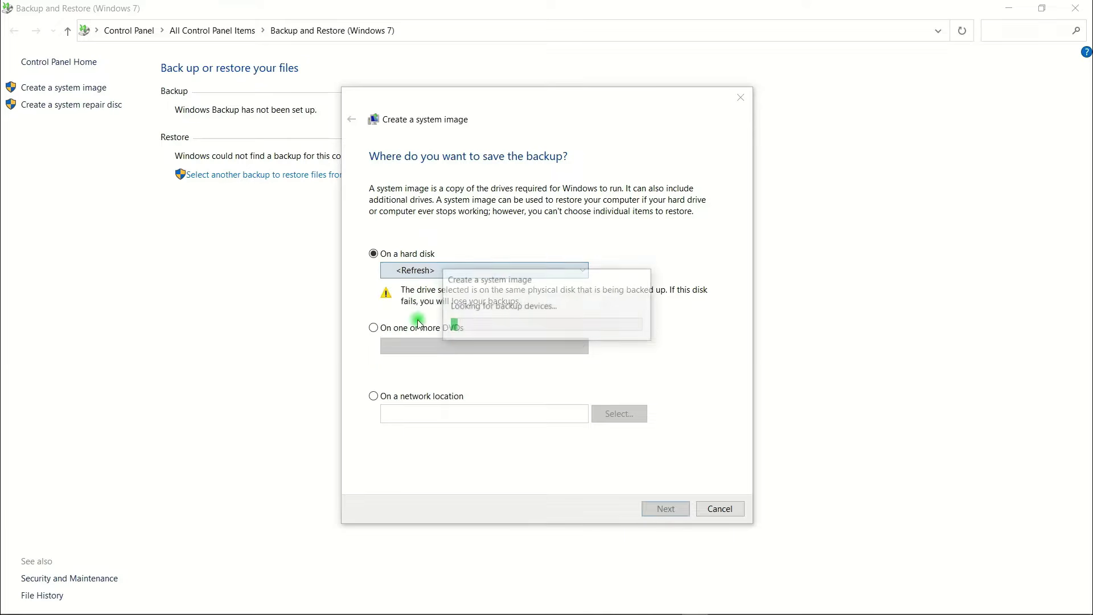
click(474, 269)
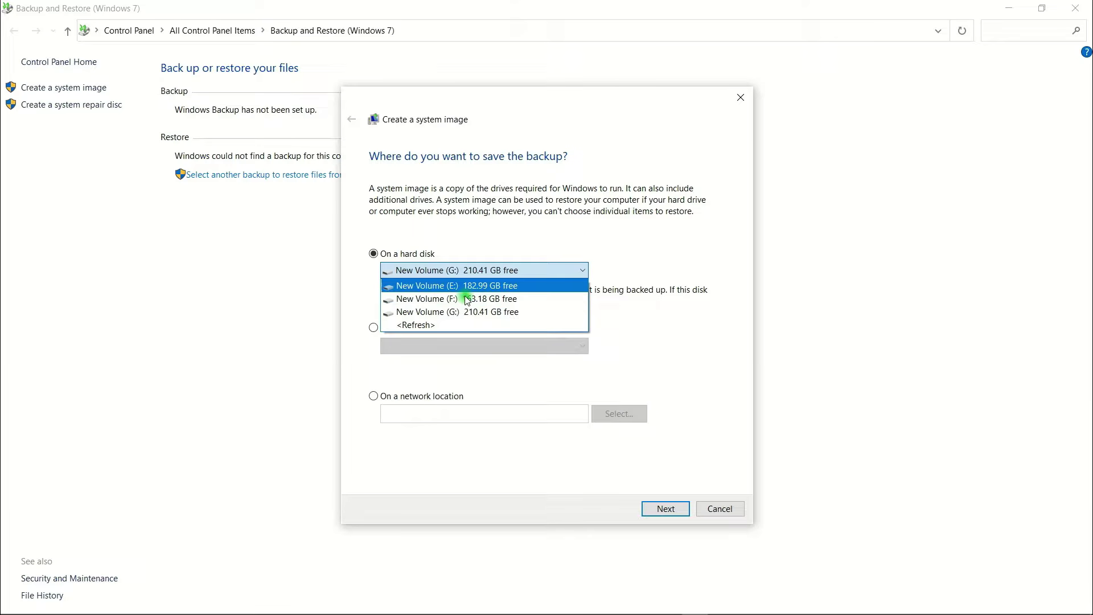
click(455, 312)
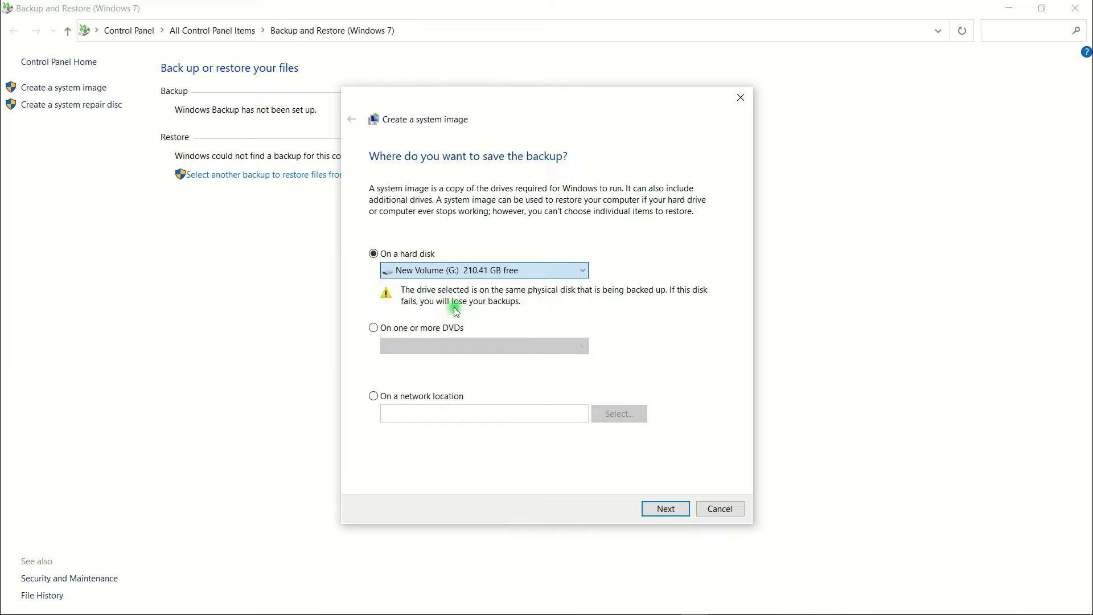
Check the DVD and network location options, then return to hard disk New Volume (G:)
click(373, 327)
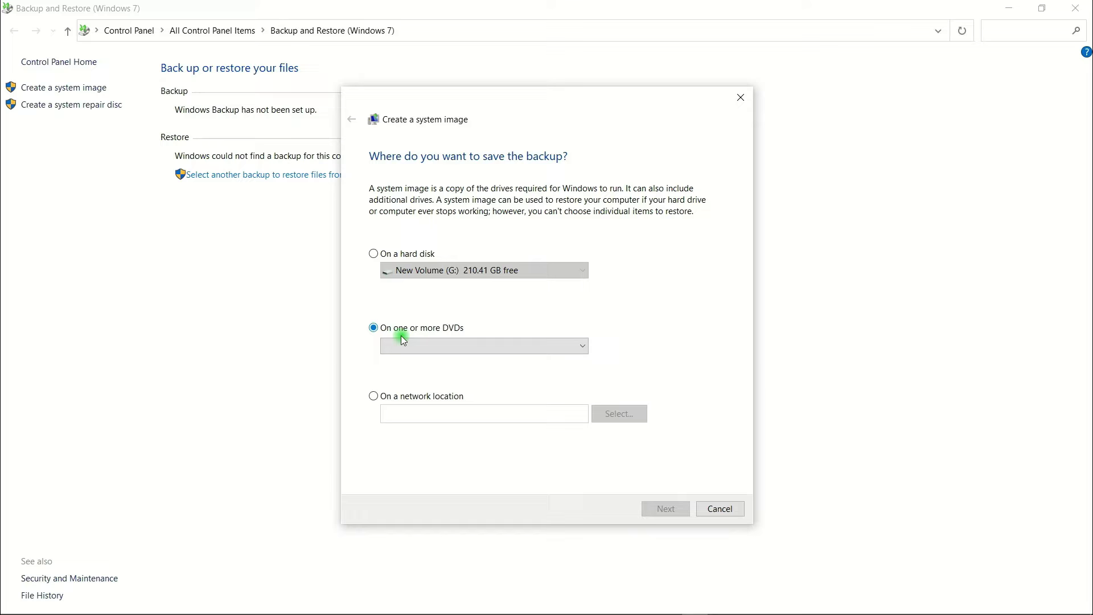
click(418, 343)
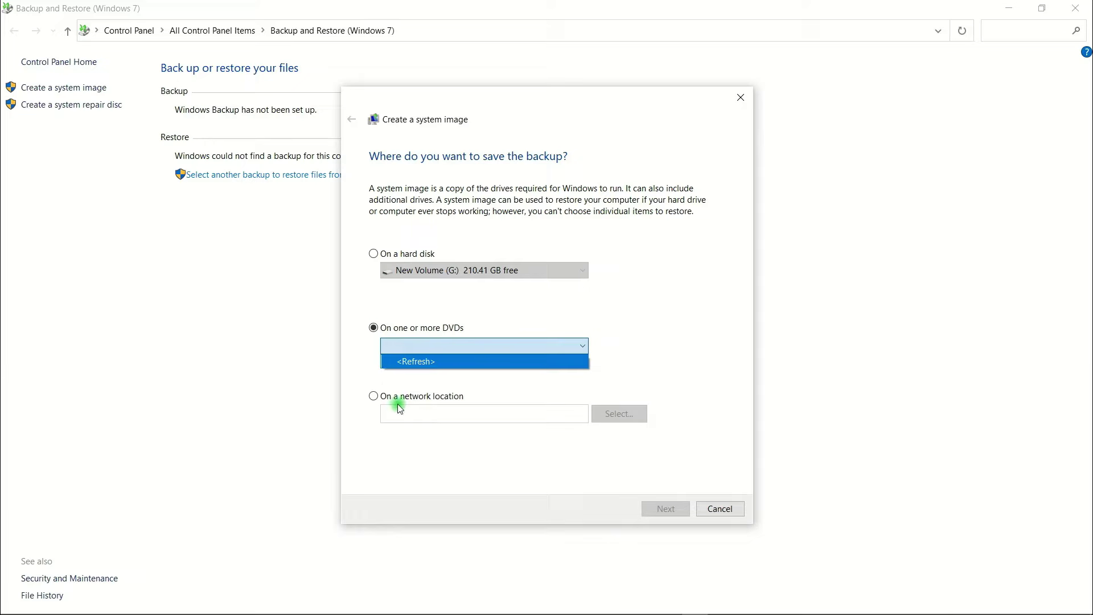
click(374, 396)
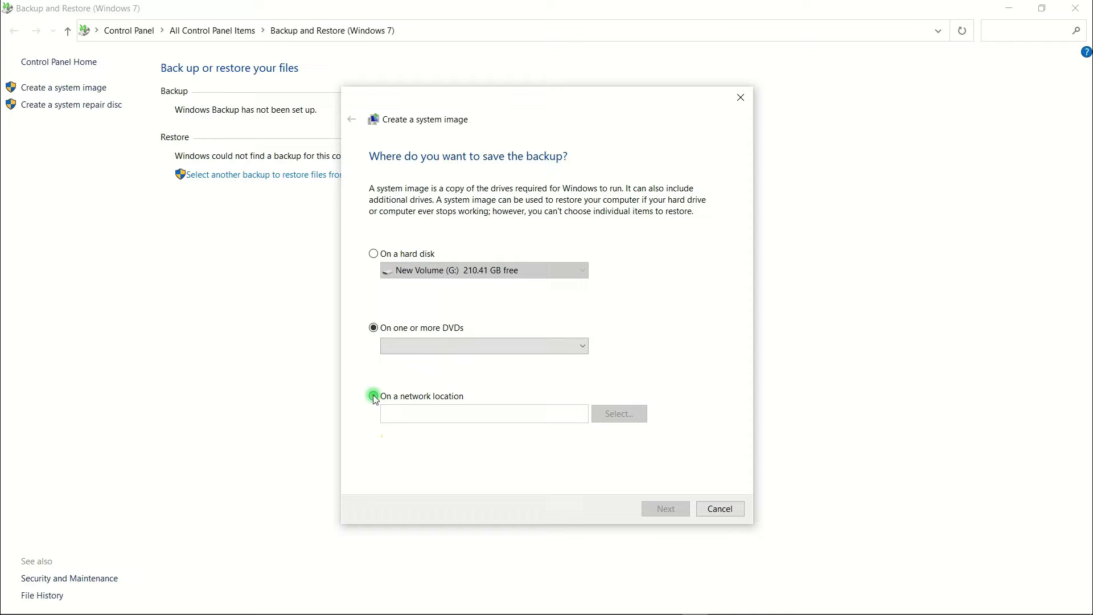
click(374, 396)
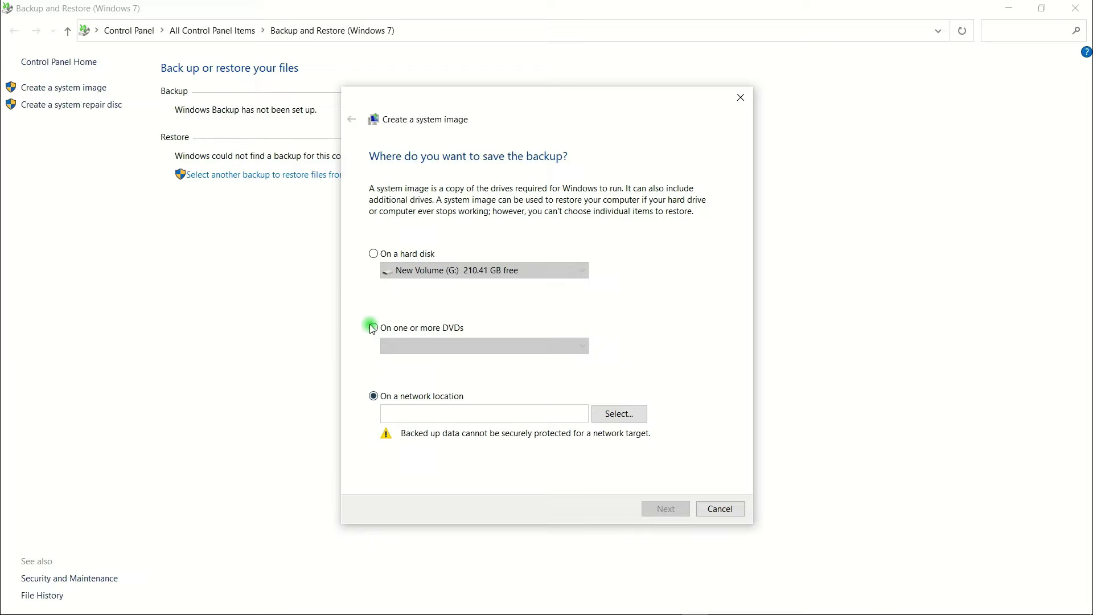
click(374, 253)
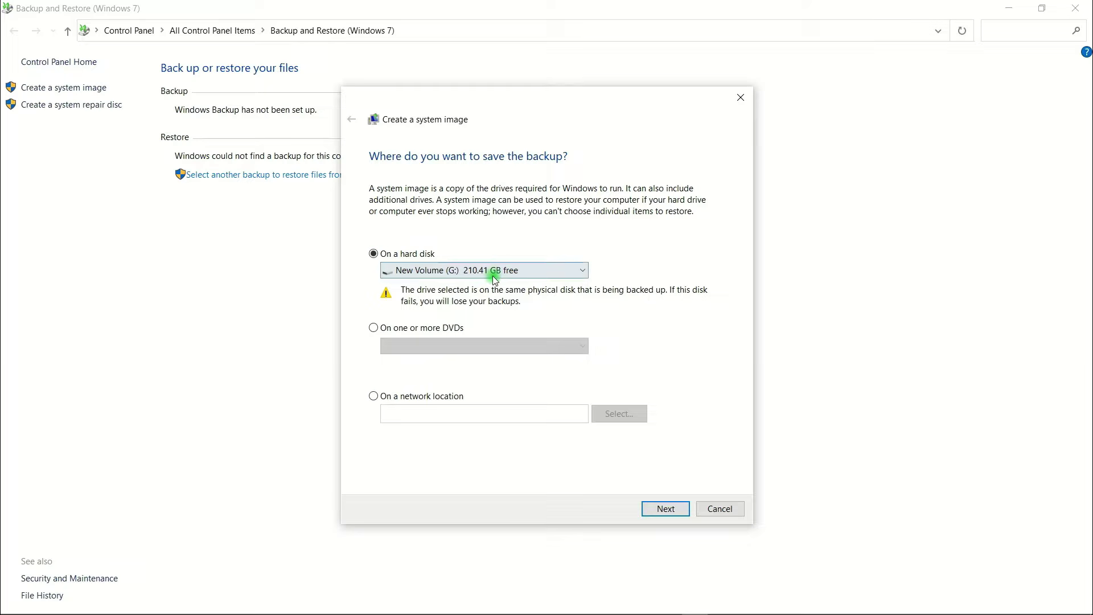
click(509, 270)
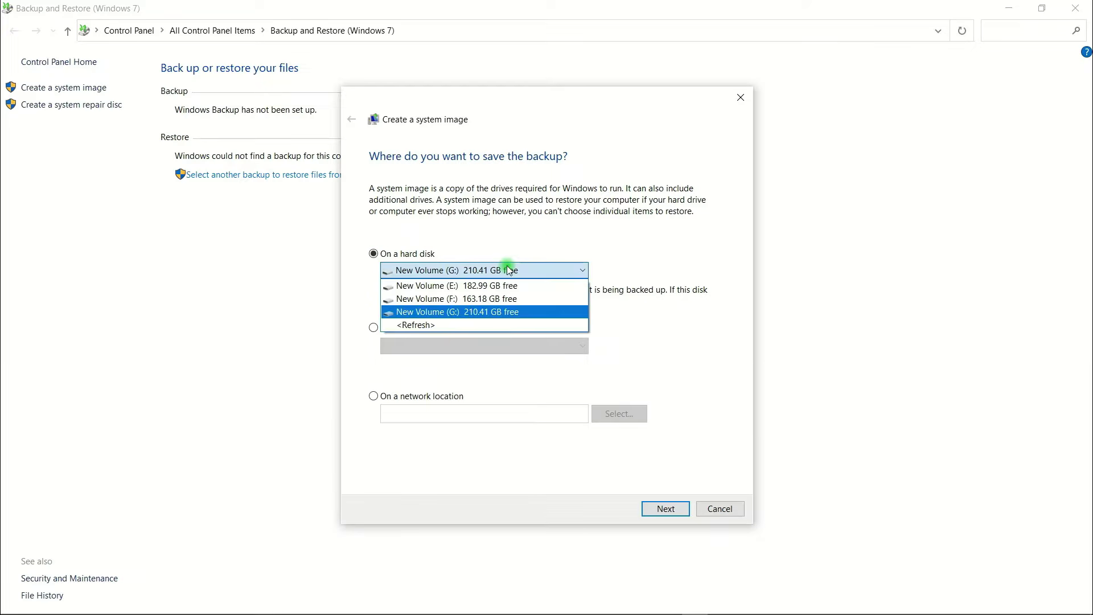
click(461, 312)
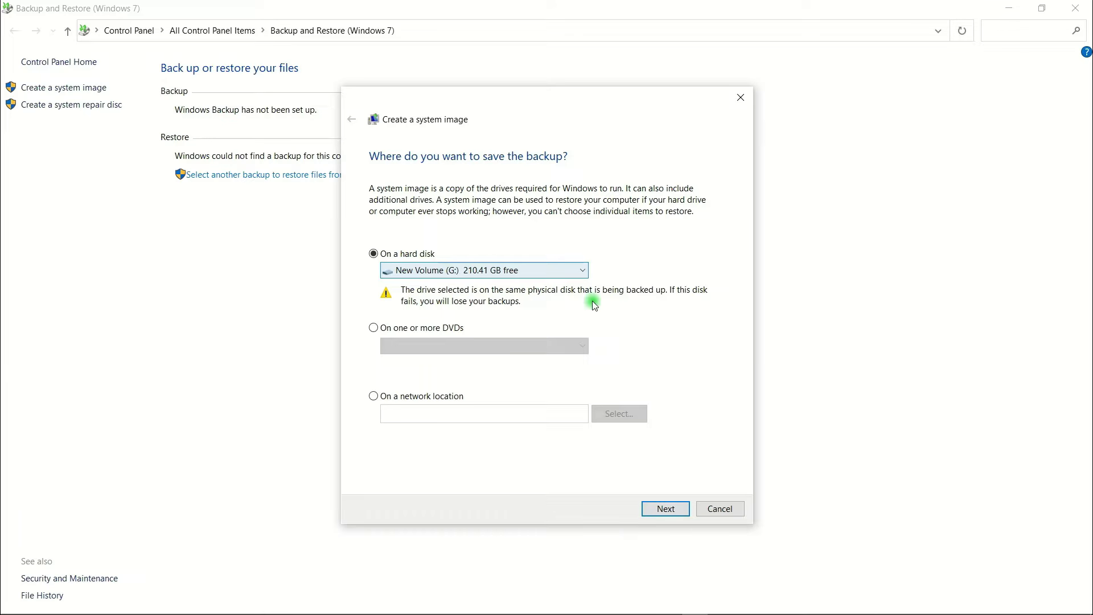
Accept the default EFI, C: and D: drives to reach the G: backup confirmation
click(663, 510)
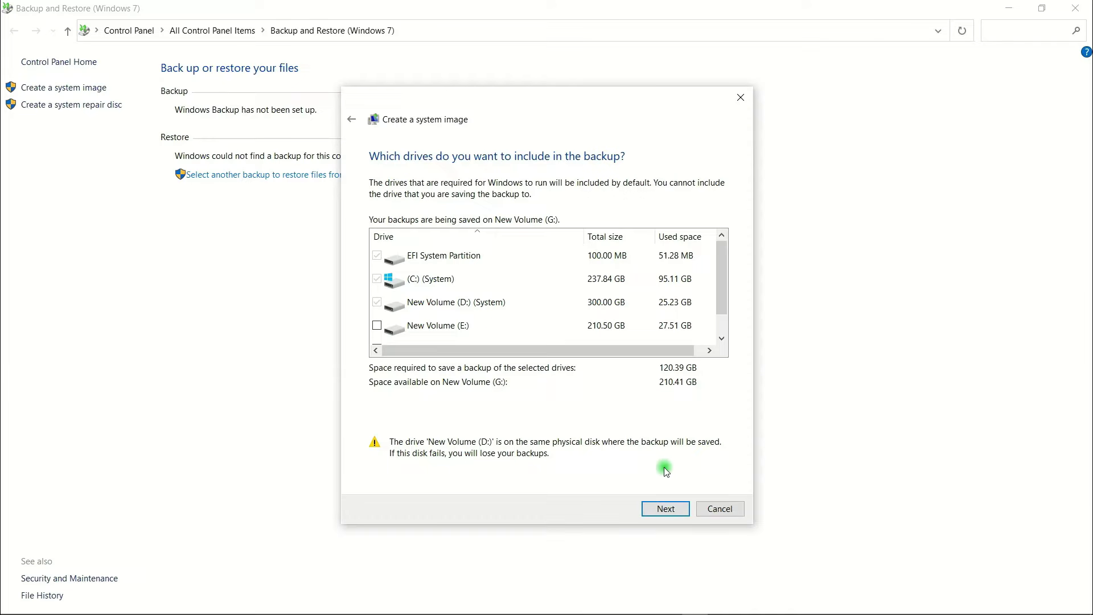
click(666, 509)
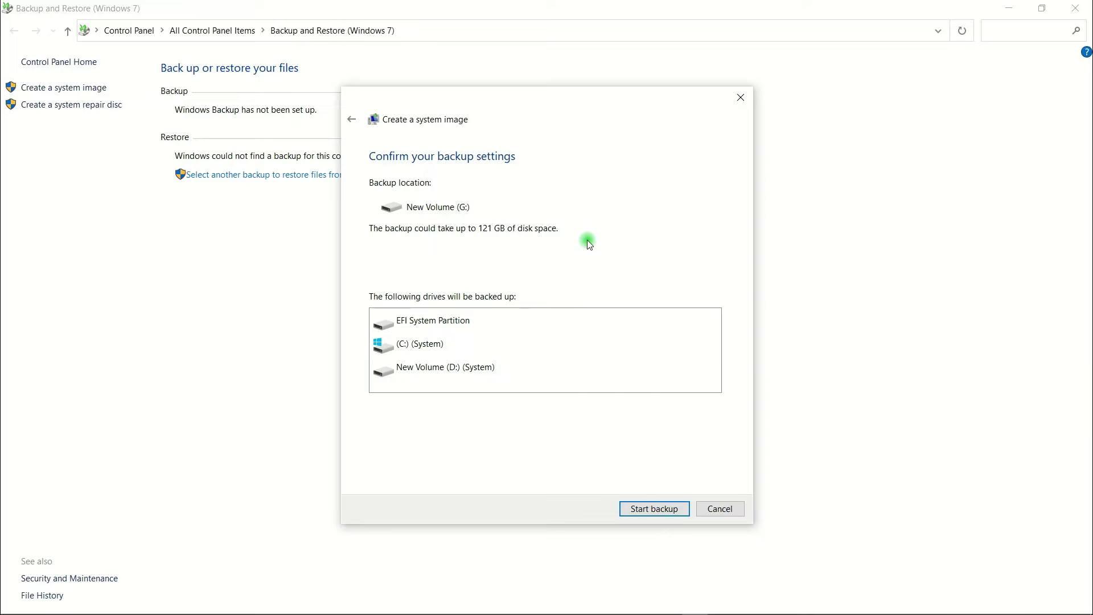
Start the system image backup to New Volume (G:) and let it finish
click(649, 508)
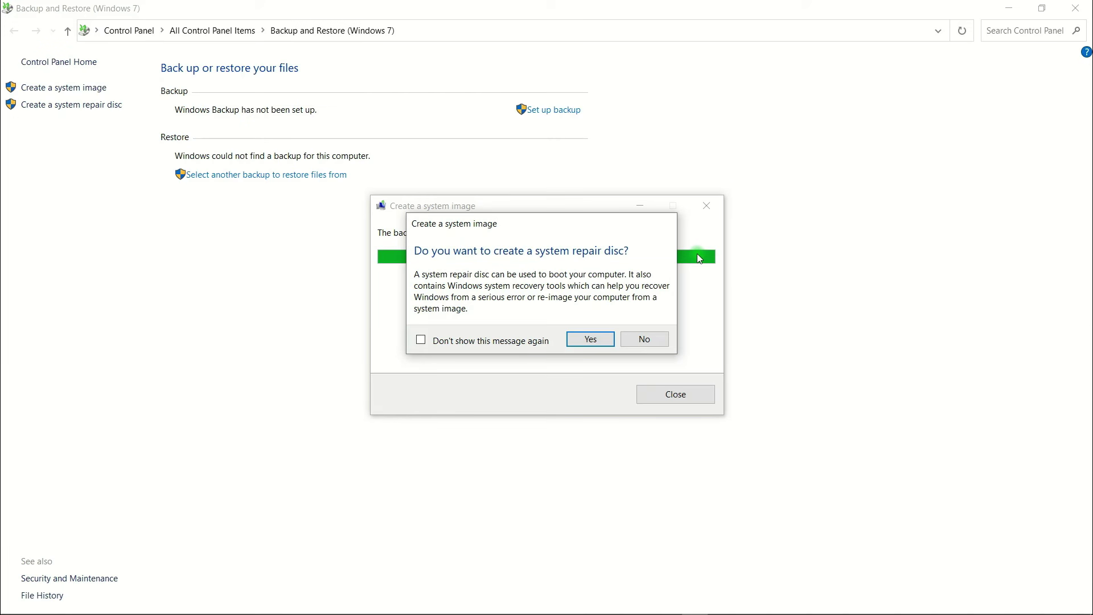
Move the repair-disc prompt aside and answer No to creating a system repair disc
mouse_move(587, 223)
mouse_down()
mouse_move(814, 247)
mouse_move(592, 236)
mouse_up()
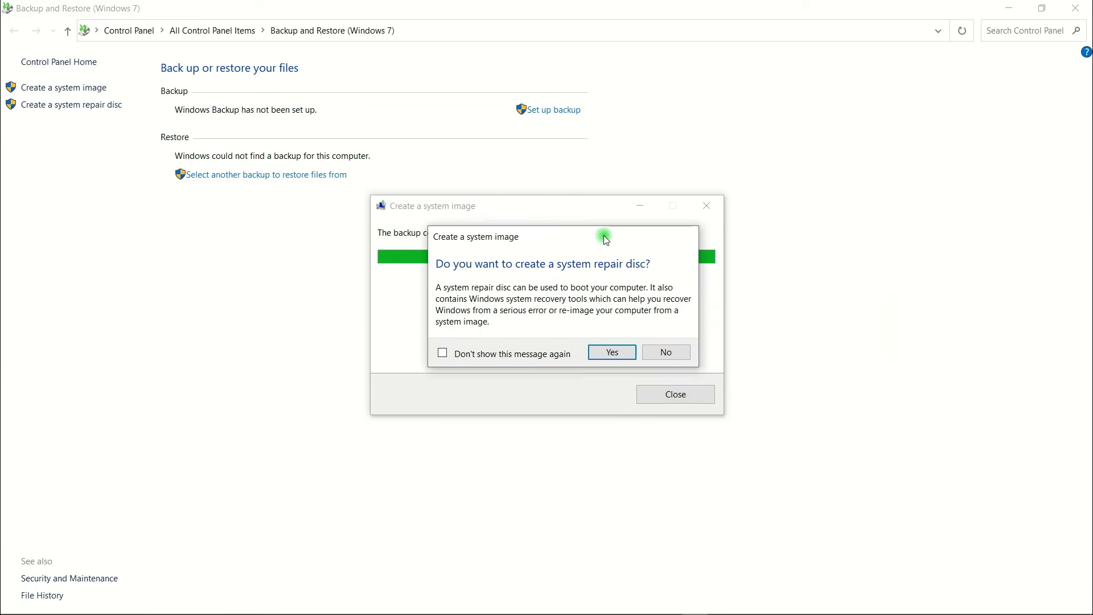
click(649, 351)
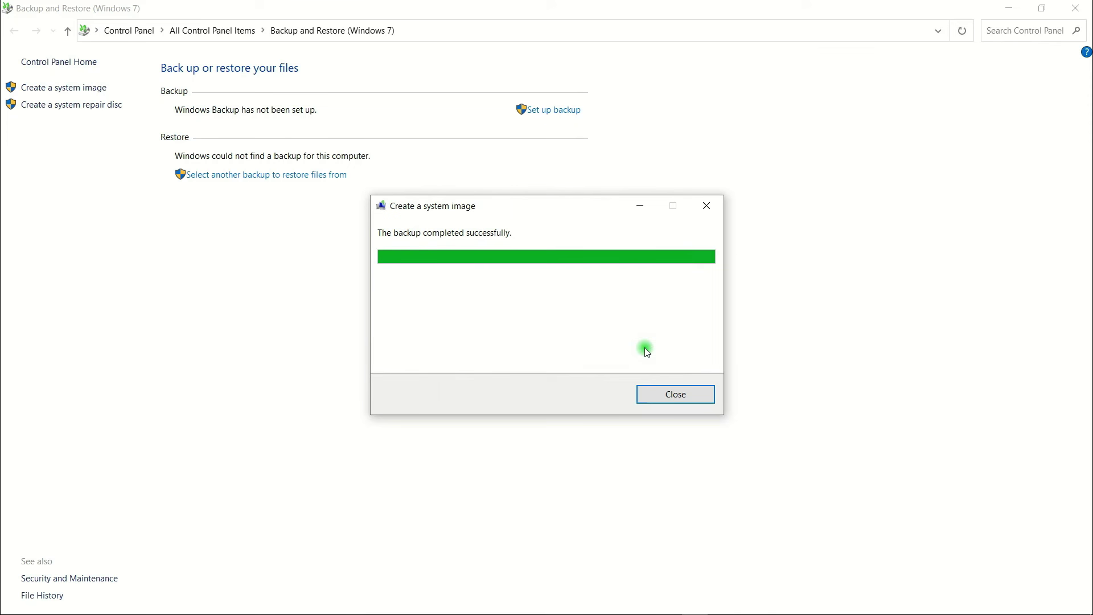